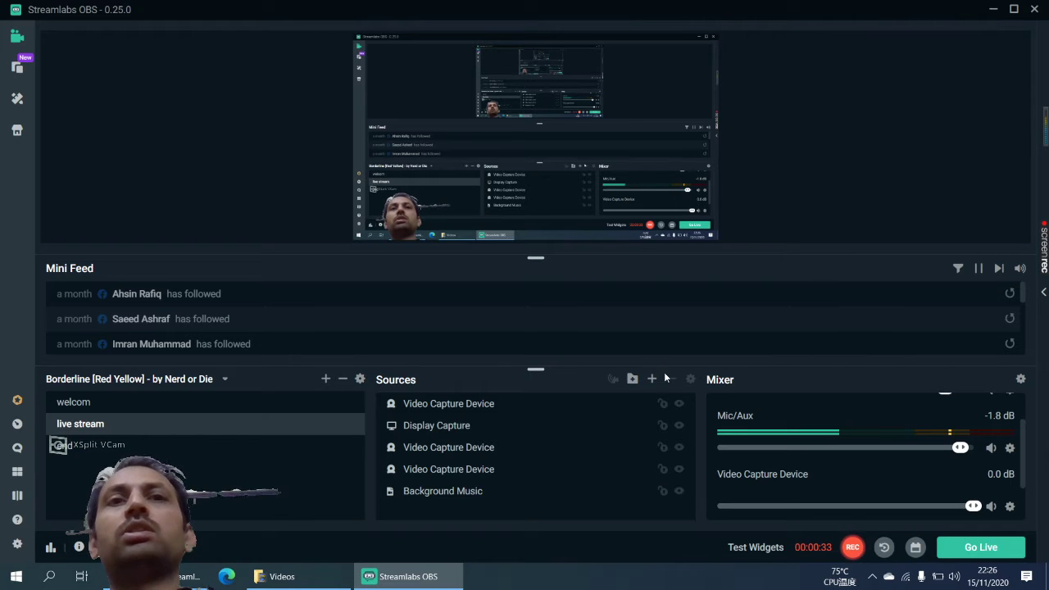
# - Minimize Streamlabs OBS, the Videos folder and Chrome, then open New Microsoft Word Document
pyautogui.click(426, 584)
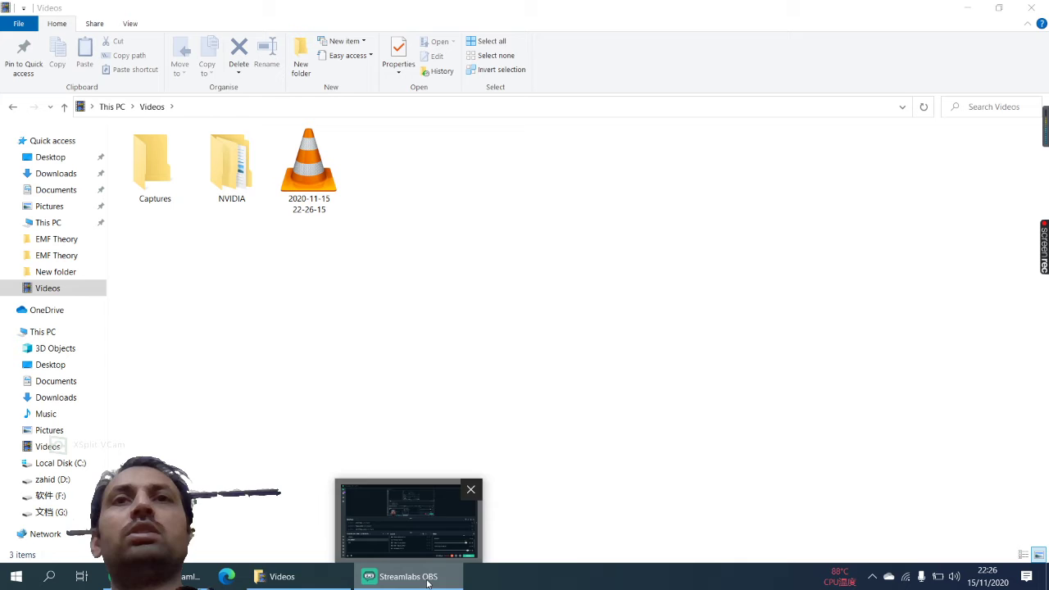
pyautogui.click(967, 9)
pyautogui.click(970, 9)
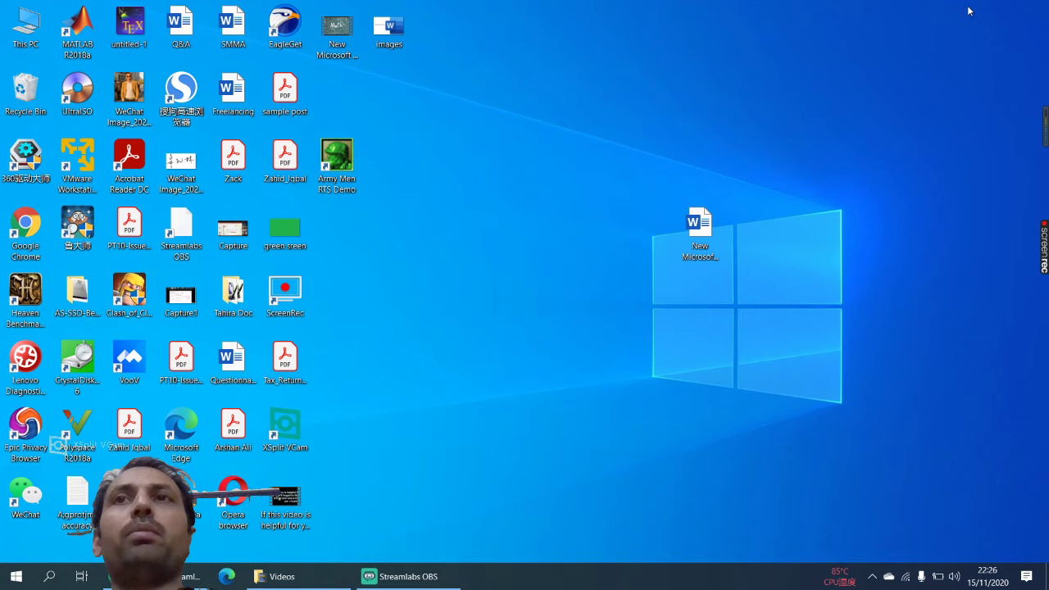
pyautogui.click(696, 241)
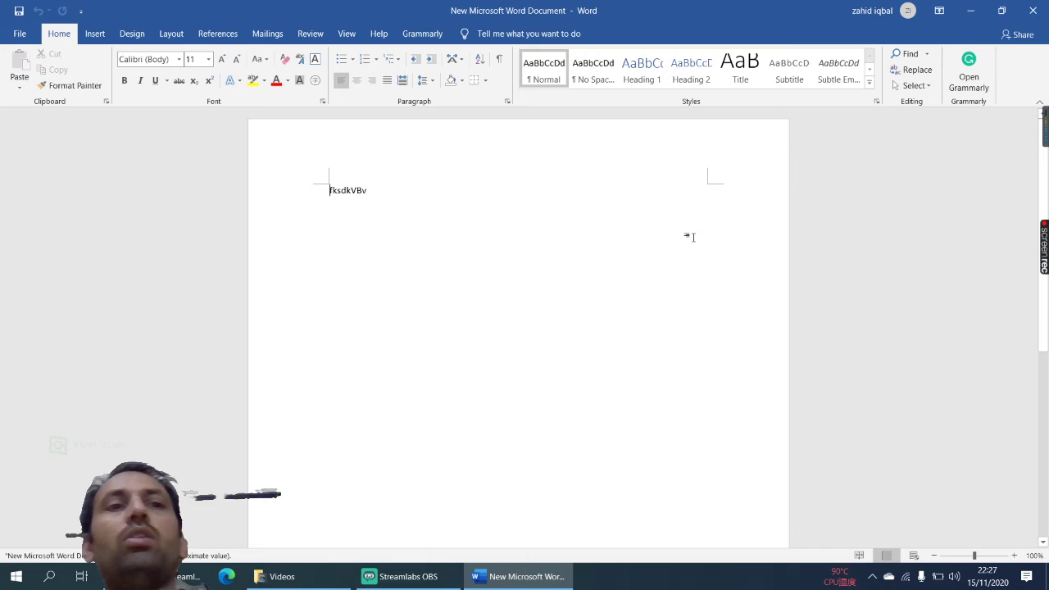
# - Delete the stray text 'fksdkVBv' and raise the font size to 48
pyautogui.press('Delete')
pyautogui.press('Delete')
pyautogui.press('Delete')
pyautogui.press('Delete')
pyautogui.press('Delete')
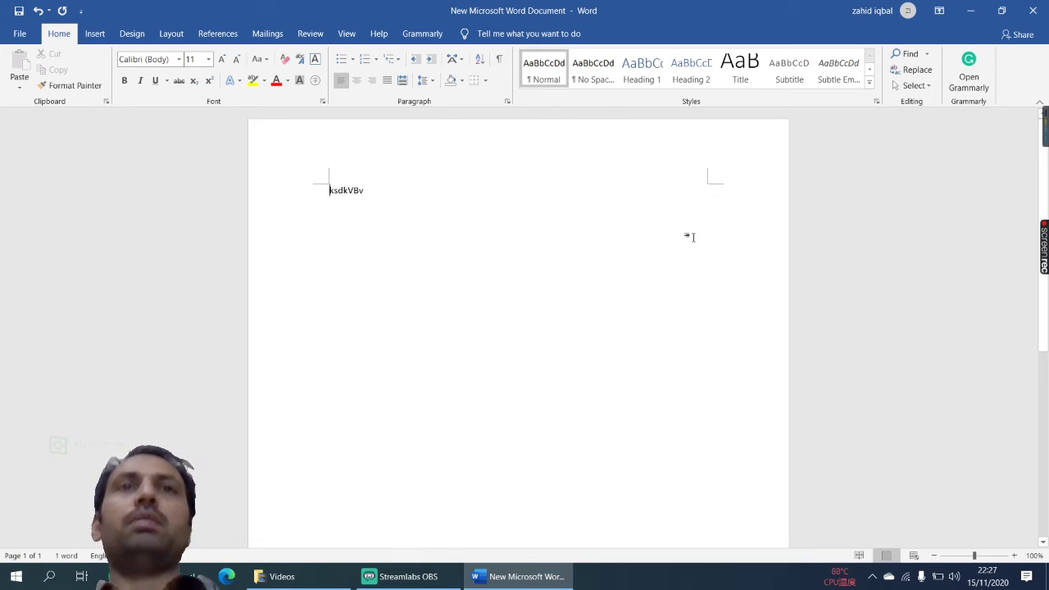
pyautogui.press('Delete')
pyautogui.press('Delete')
pyautogui.press('Delete')
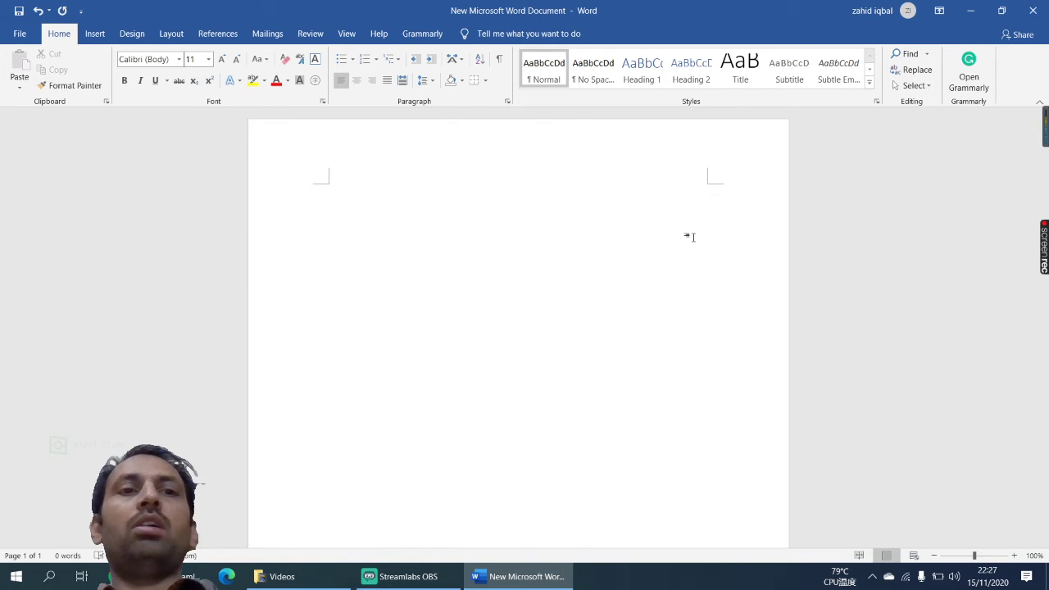
pyautogui.hotkey('ctrl', 'shift', '.')
pyautogui.hotkey('ctrl', 'shift', '.')
pyautogui.hotkey('ctrl', 'shift', '.')
pyautogui.hotkey('ctrl', 'shift', '.')
pyautogui.hotkey('ctrl', 'shift', '.')
pyautogui.hotkey('ctrl', 'shift', '.')
pyautogui.hotkey('ctrl', 'shift', '.')
pyautogui.hotkey('ctrl', 'shift', '.')
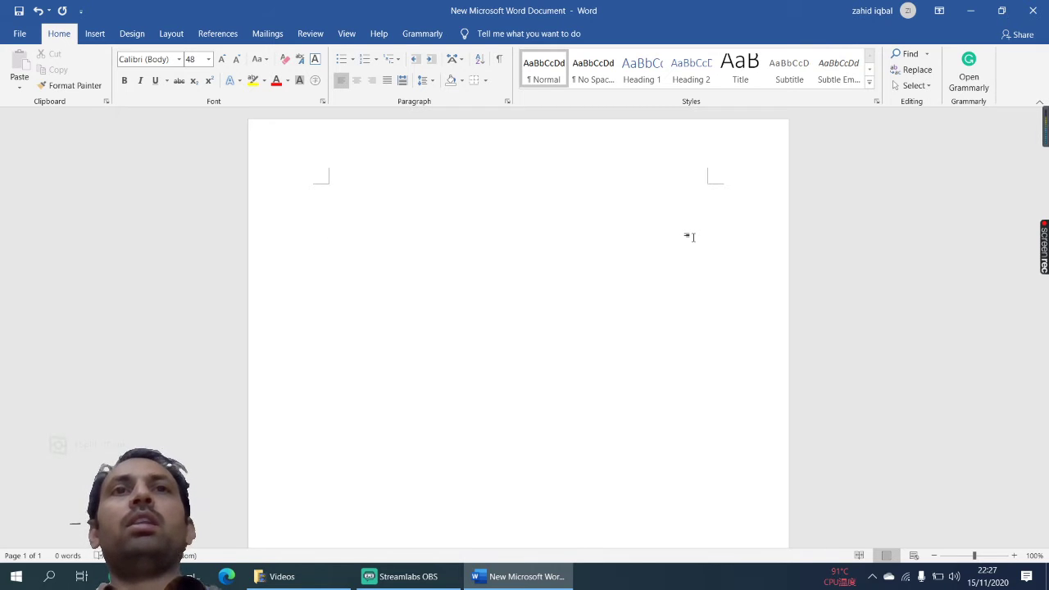
# - Type 'This is a table.' in 48-point text on the first line
pyautogui.write('t')
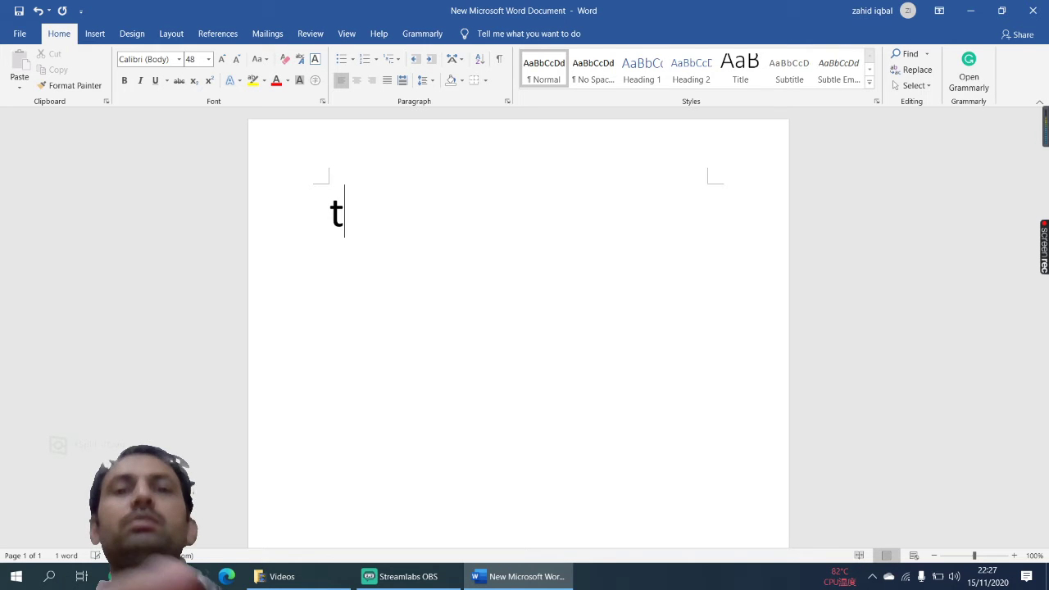
pyautogui.write('his is')
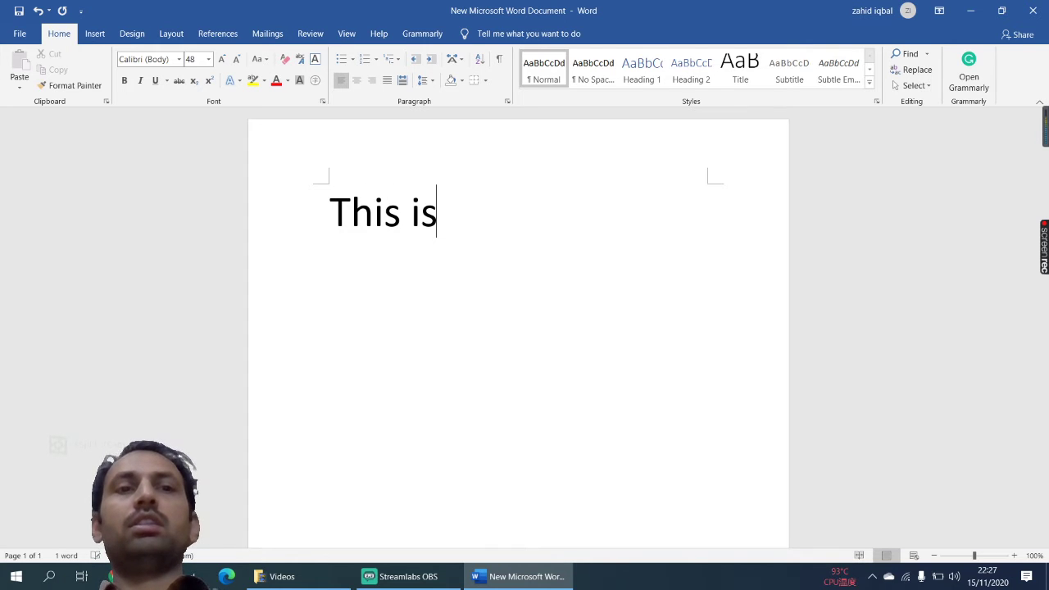
pyautogui.write(' a ta')
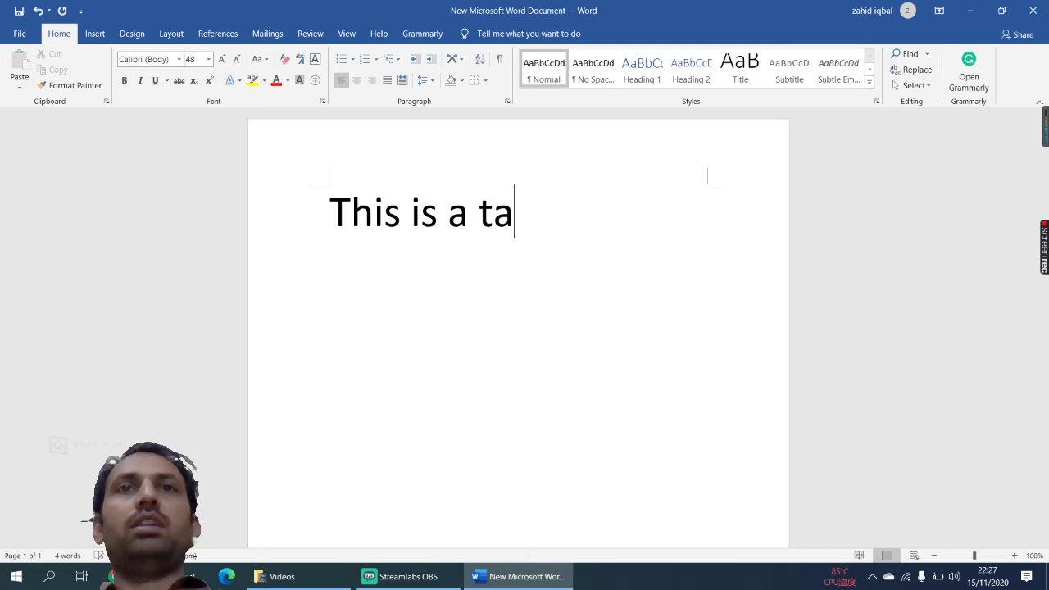
pyautogui.write('ble.')
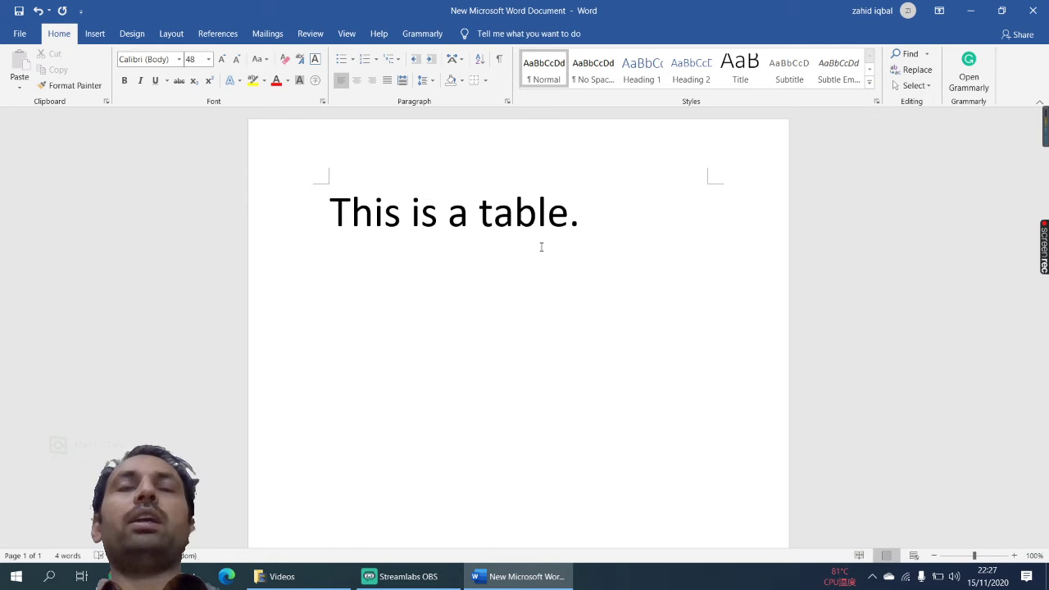
# - Begin Save As to the Desktop with PDF chosen as the file type
pyautogui.click(22, 34)
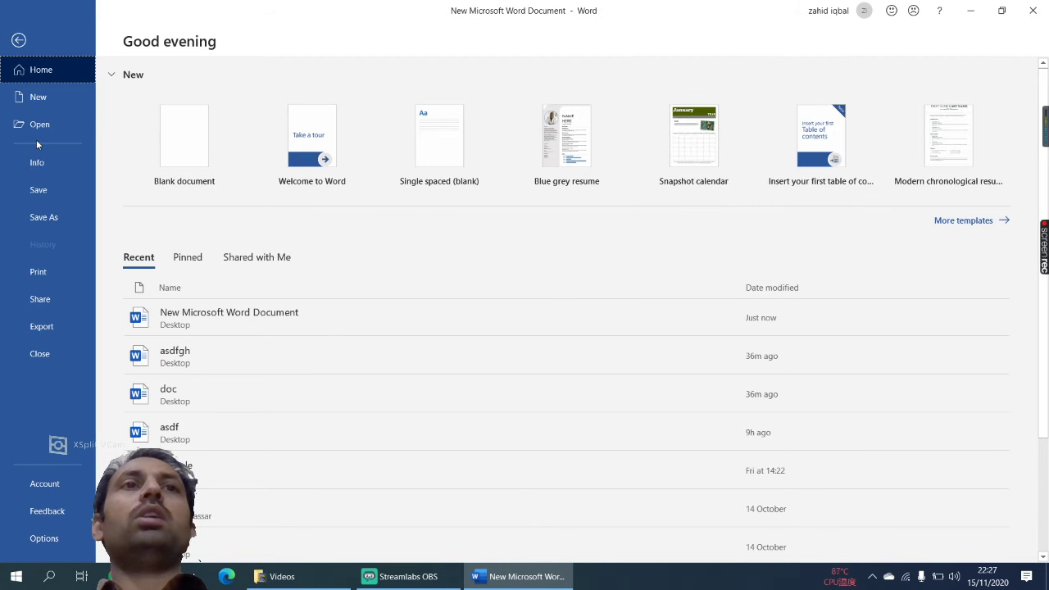
pyautogui.click(48, 225)
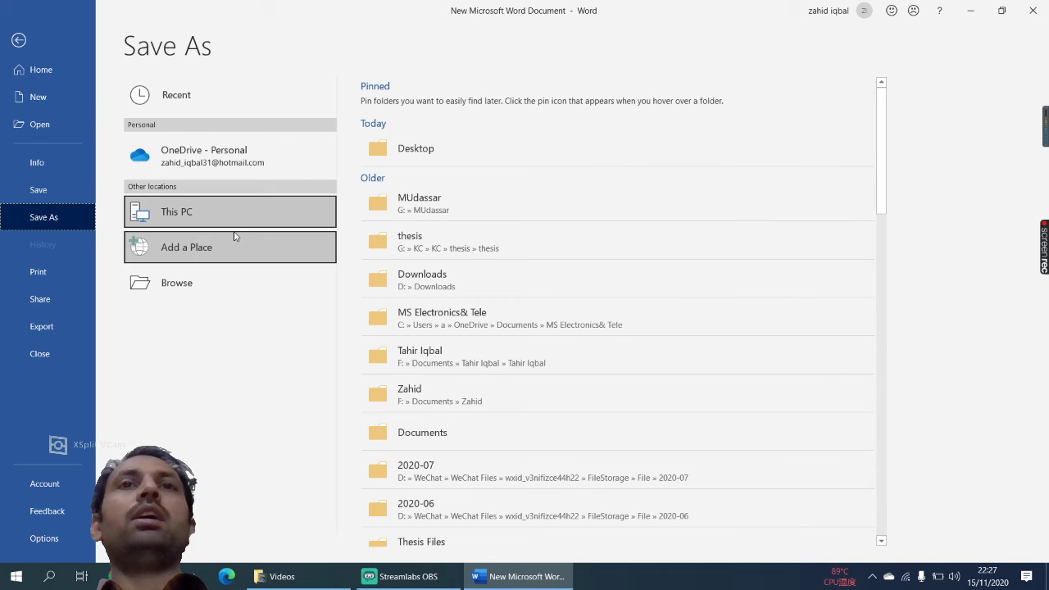
pyautogui.click(444, 157)
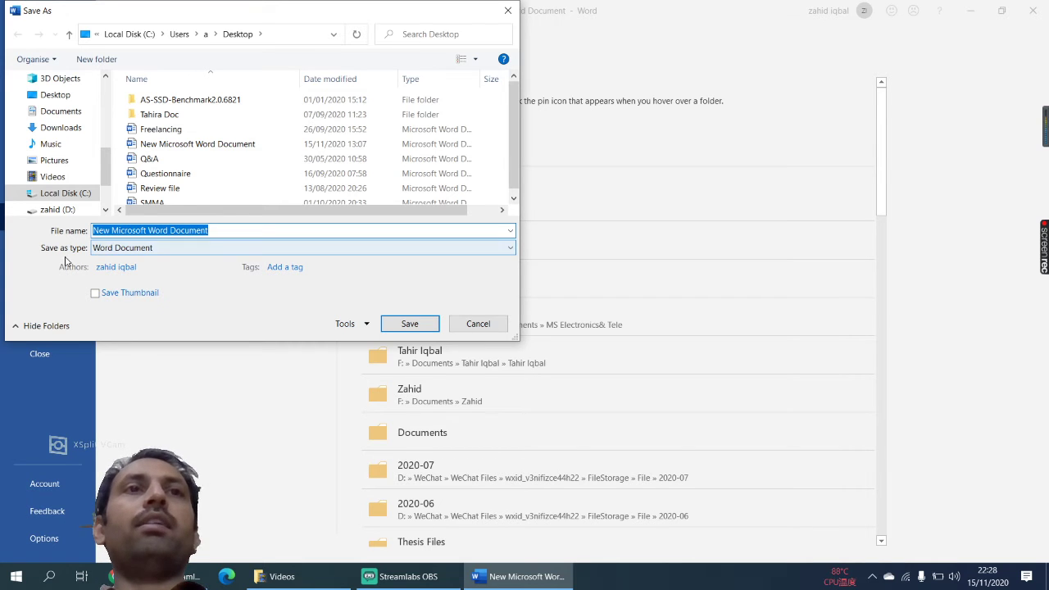
pyautogui.click(332, 252)
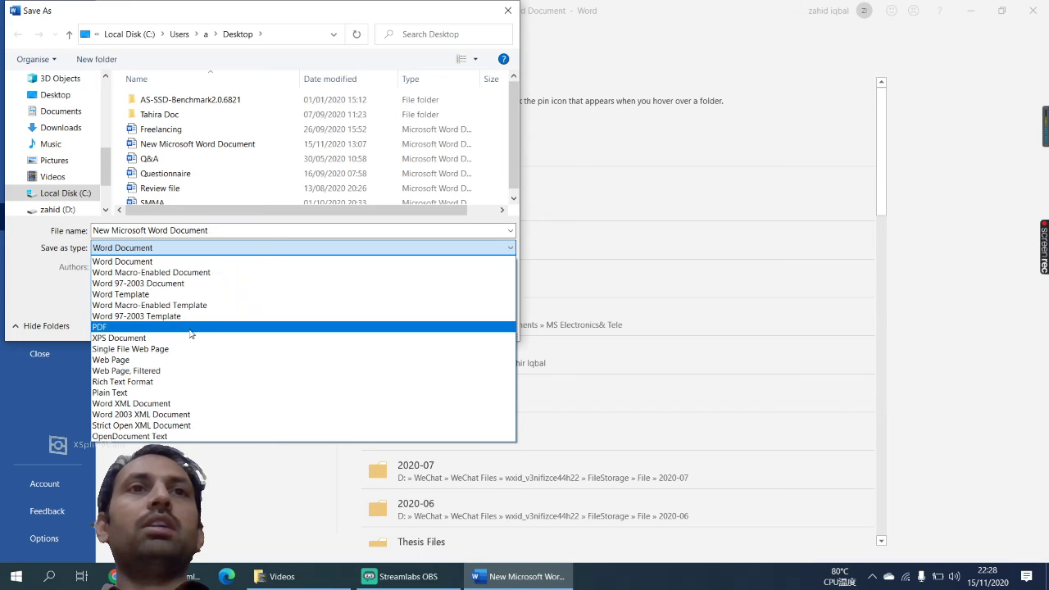
pyautogui.click(190, 331)
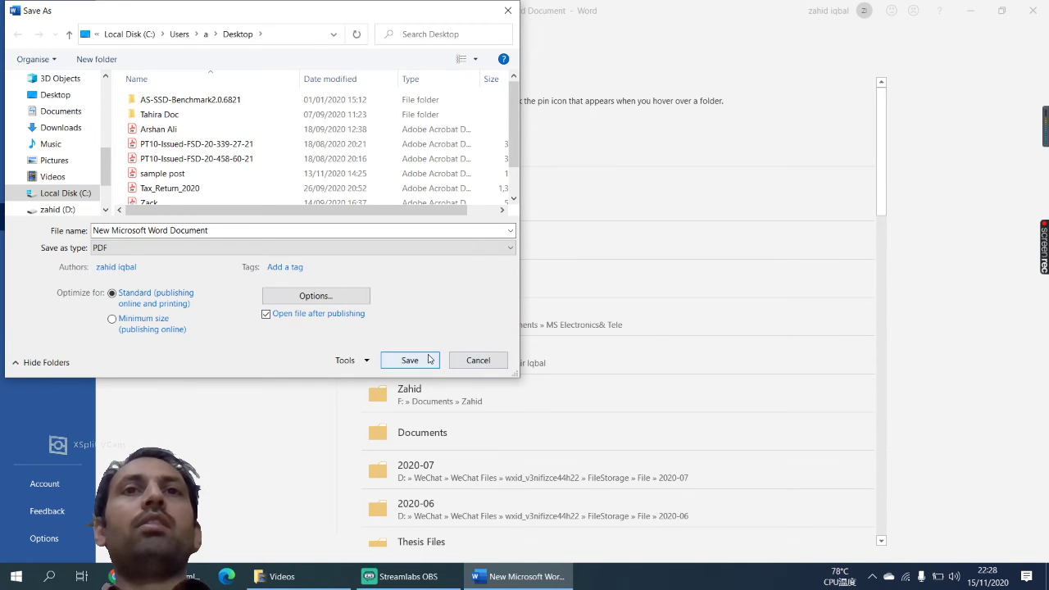
# - Save New Microsoft Word Document.pdf, view it in Acrobat Reader, and return to Word
pyautogui.click(406, 362)
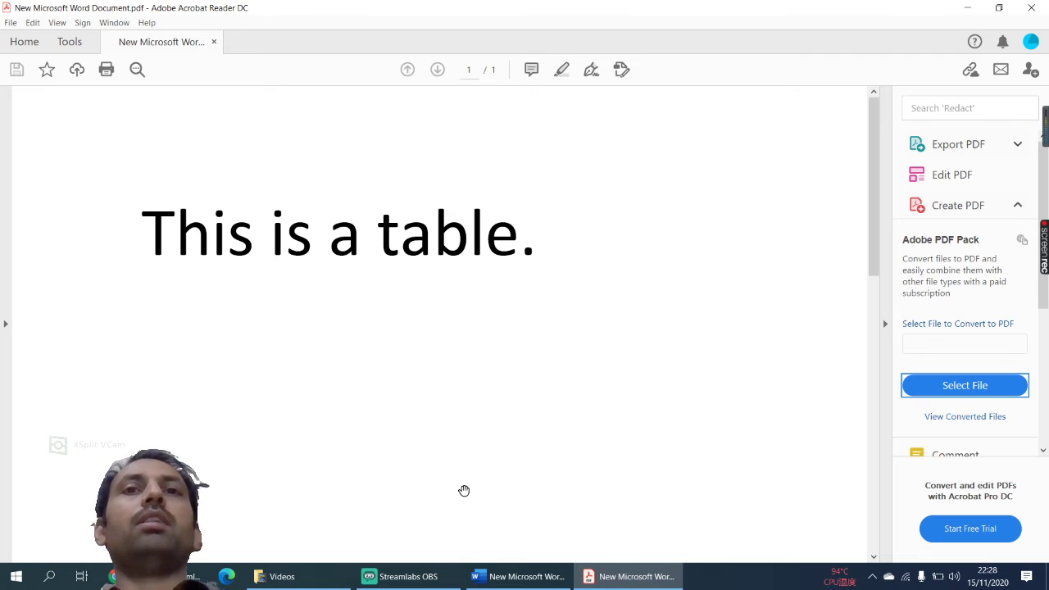
pyautogui.click(539, 582)
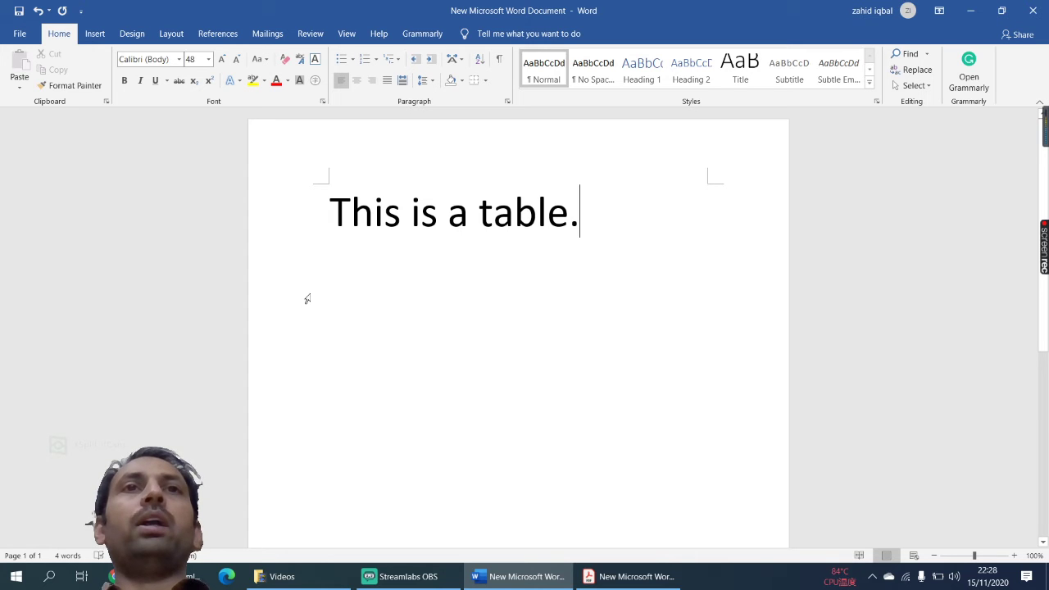
# - Print the document with Microsoft Print to PDF, saving the output as 'asdf'
pyautogui.click(20, 37)
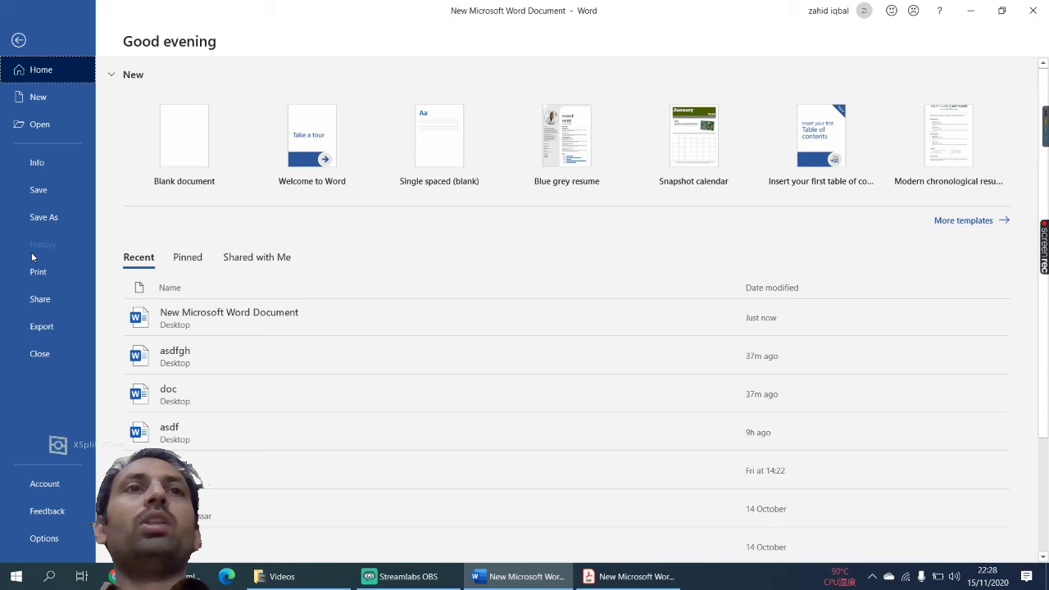
pyautogui.click(38, 271)
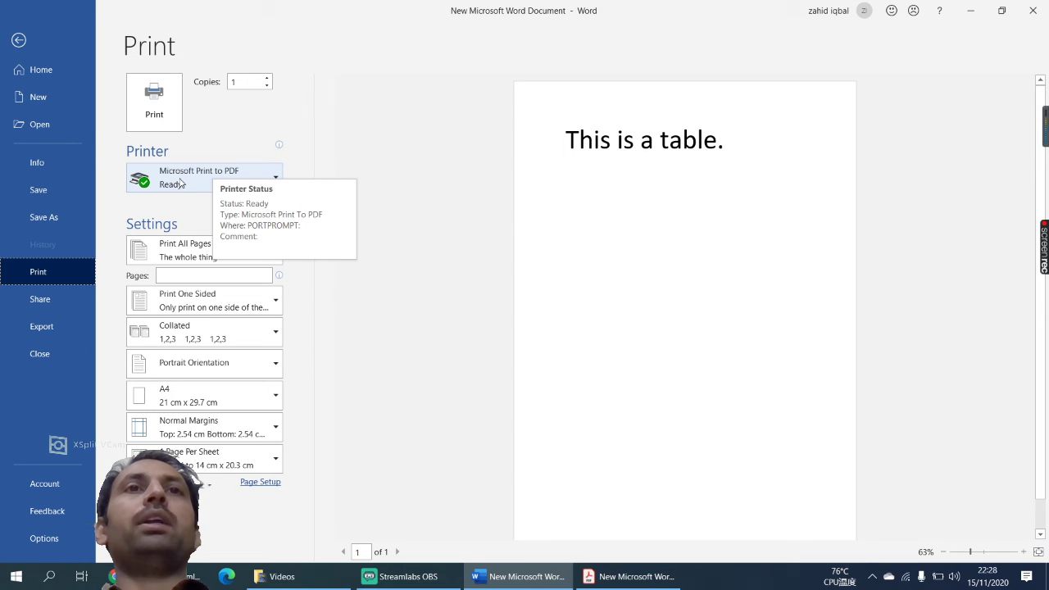
pyautogui.click(154, 114)
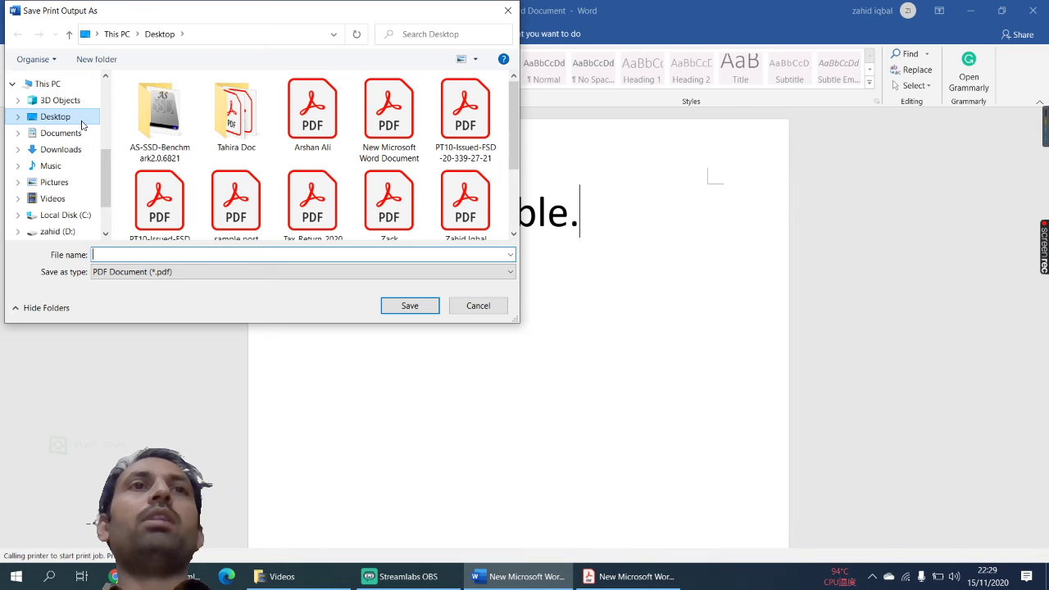
pyautogui.write('as')
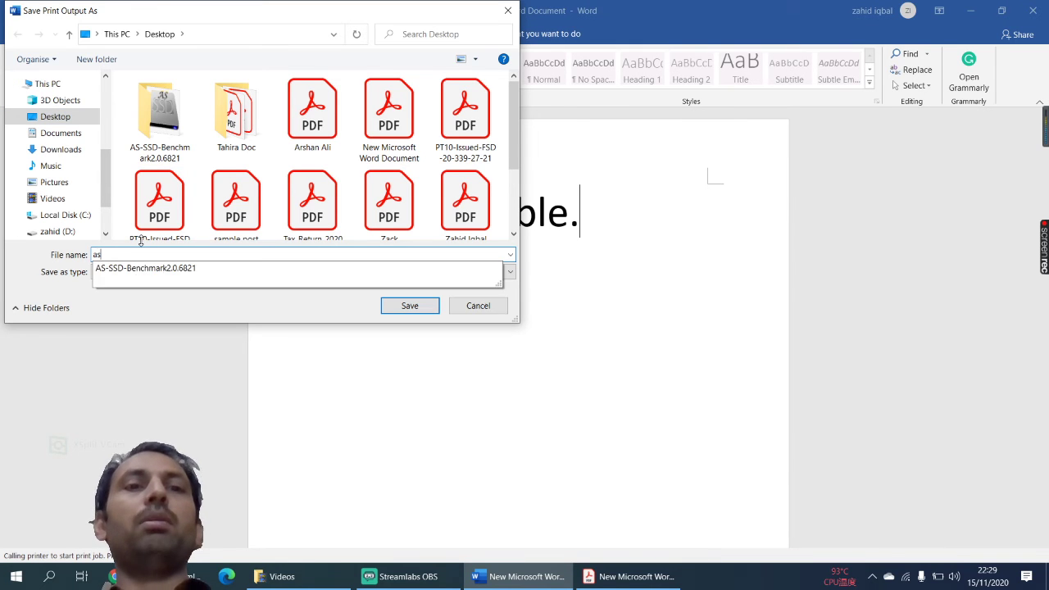
pyautogui.write('df')
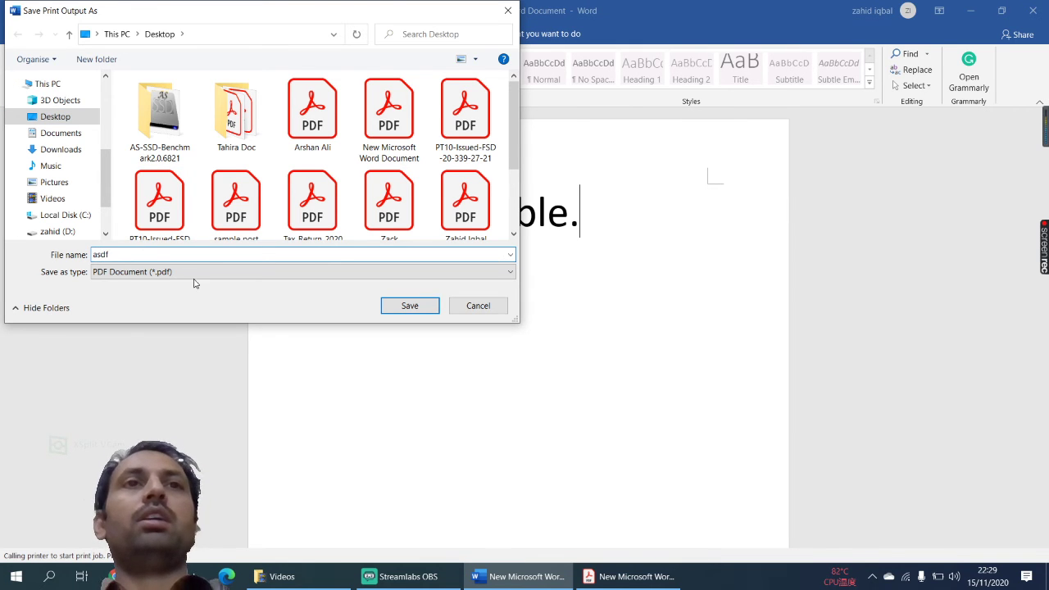
pyautogui.click(407, 306)
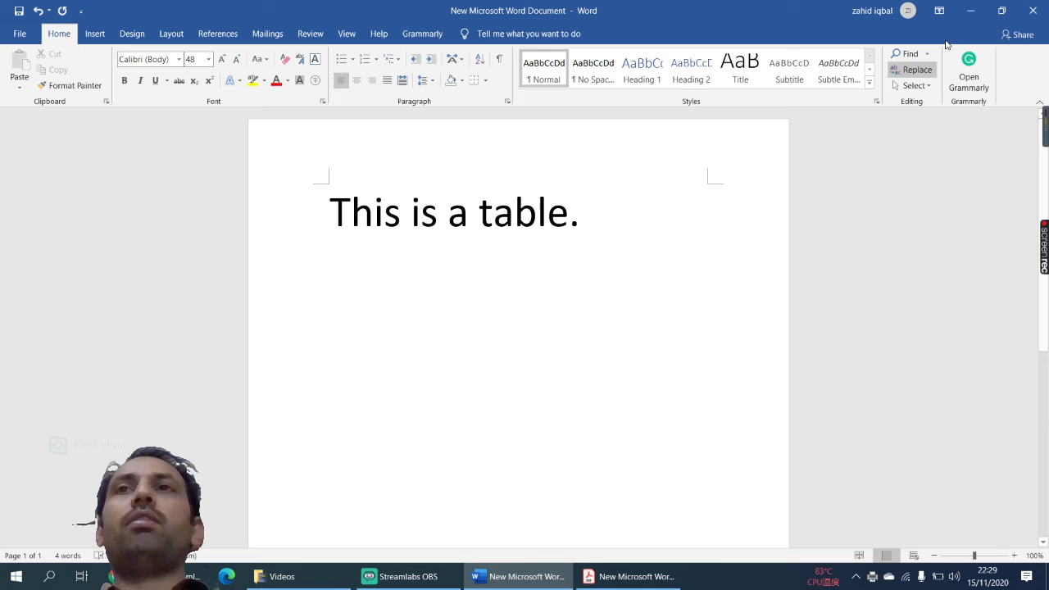
# - Minimize Word and Acrobat, open asdf.pdf from the desktop to check it, then close it
pyautogui.click(969, 10)
pyautogui.click(967, 9)
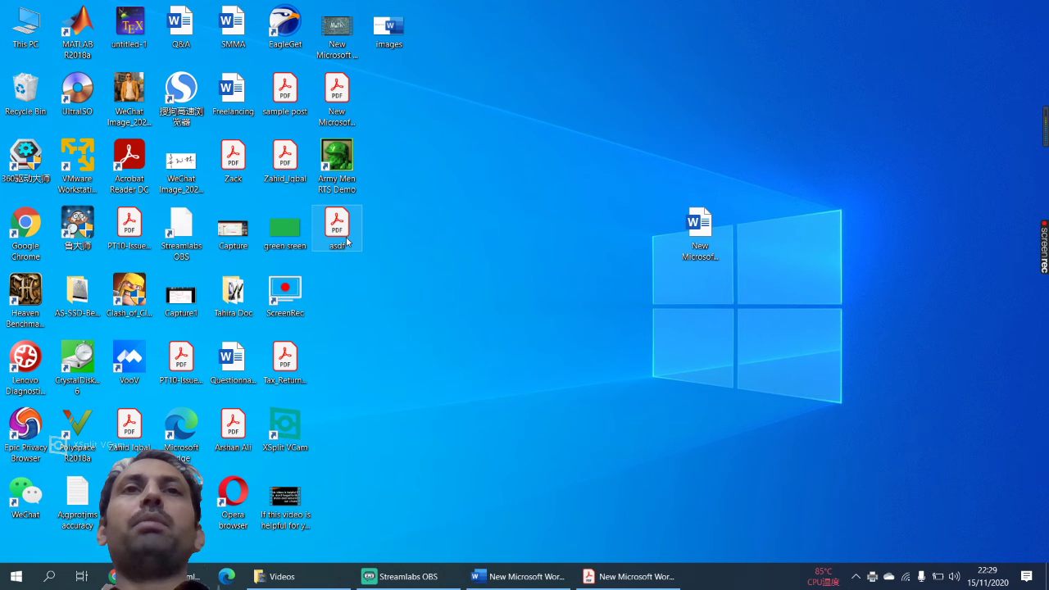
pyautogui.doubleClick(346, 239)
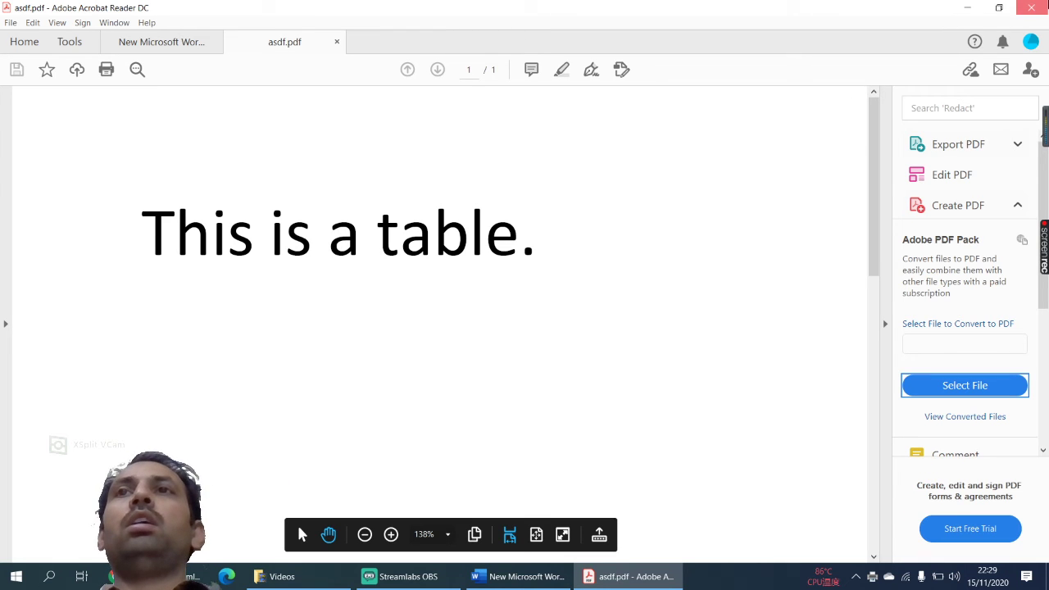
pyautogui.click(1031, 8)
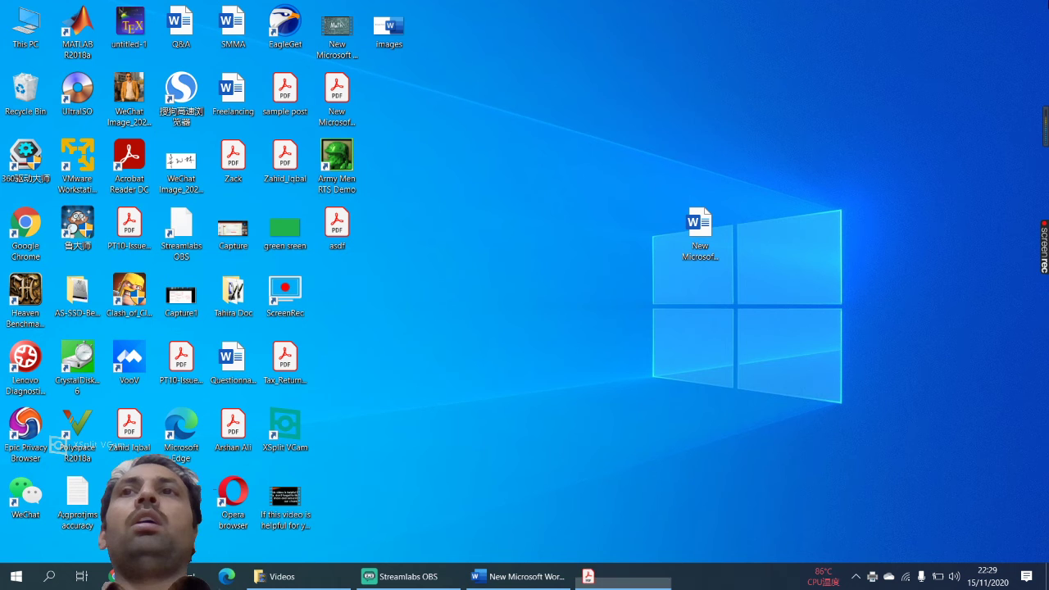
# - Restore the Word window showing the 48-point 'This is a table.' document
pyautogui.click(532, 577)
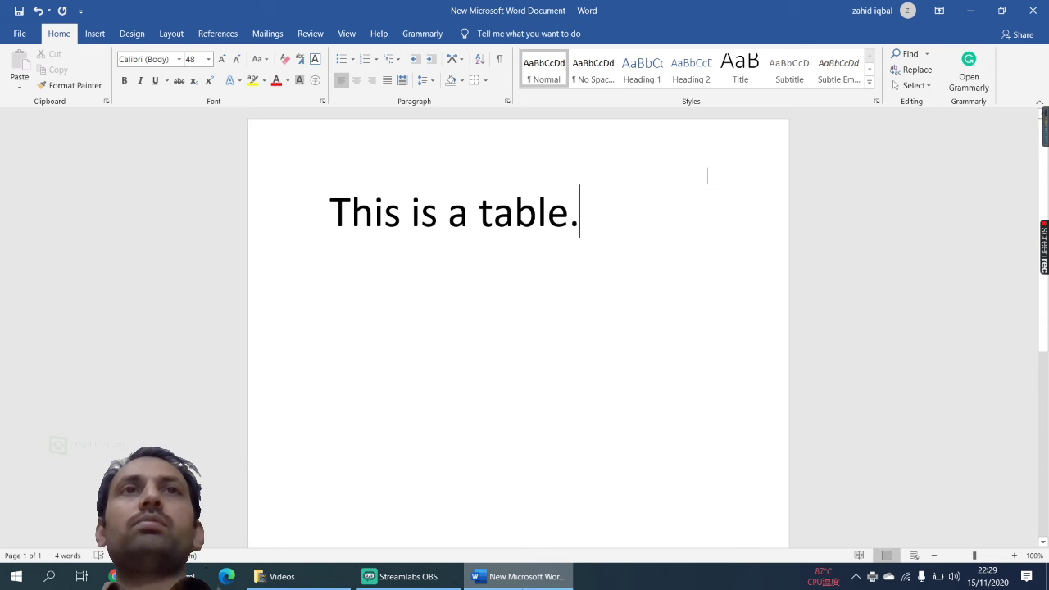